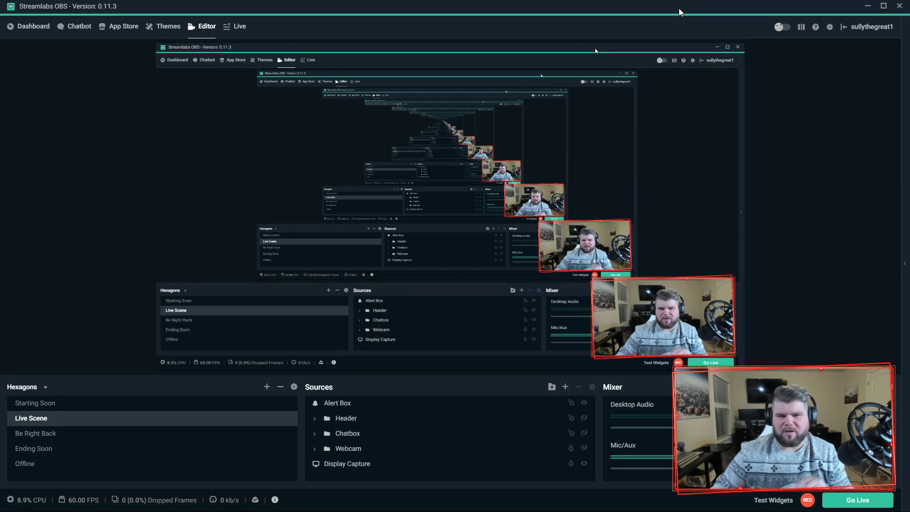
Step: Minimize Streamlabs OBS to show the desktop
key(super+d)
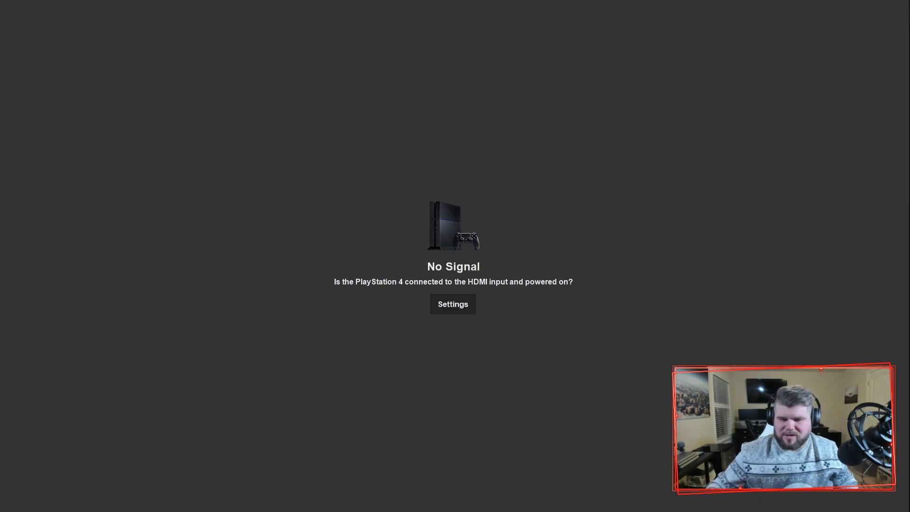
Step: Bring up the context menu on the full-screen Elgato capture view
right_click(459, 209)
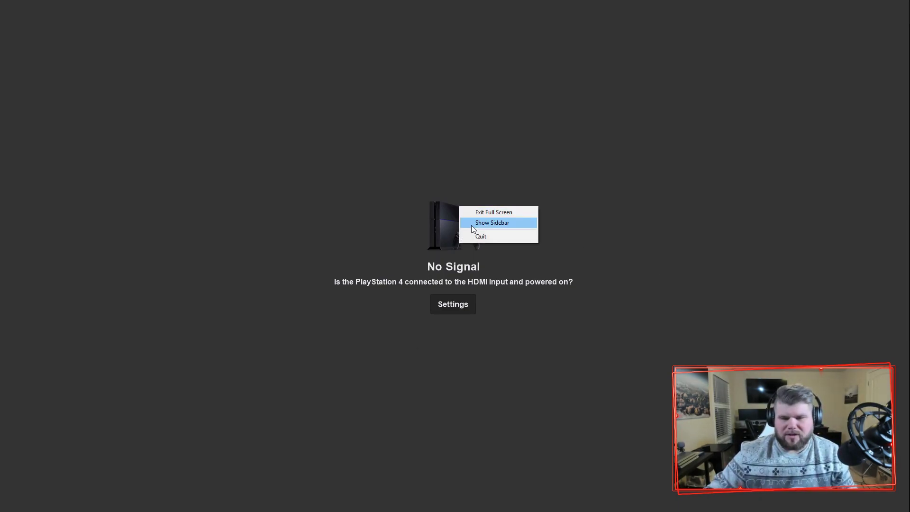
Step: Show the sidebar and turn Game Audio down from 73 to 70
click(471, 226)
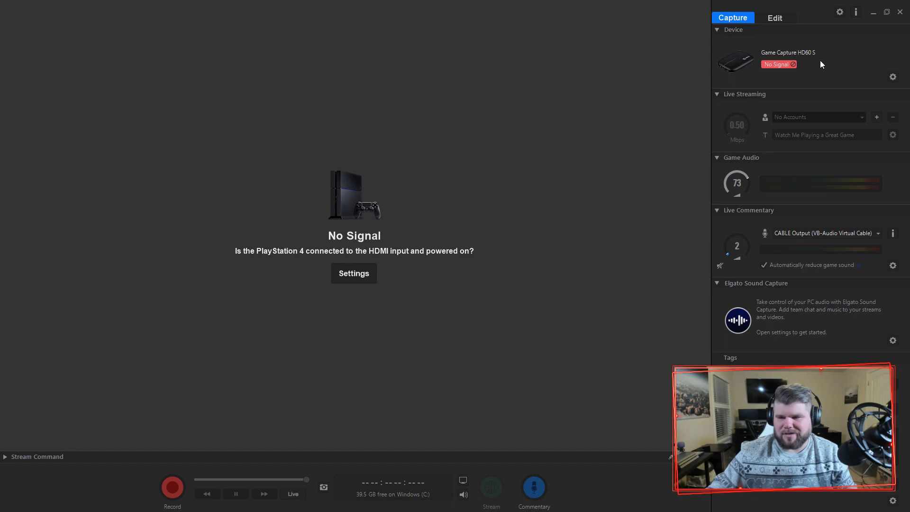
drag(746, 182, 721, 176)
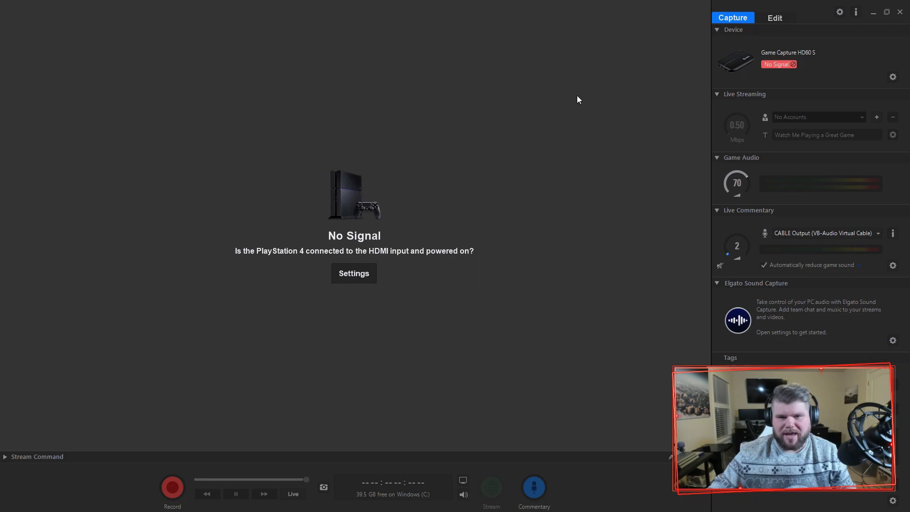
Step: Hide the sidebar so the capture feed fills the screen
right_click(502, 159)
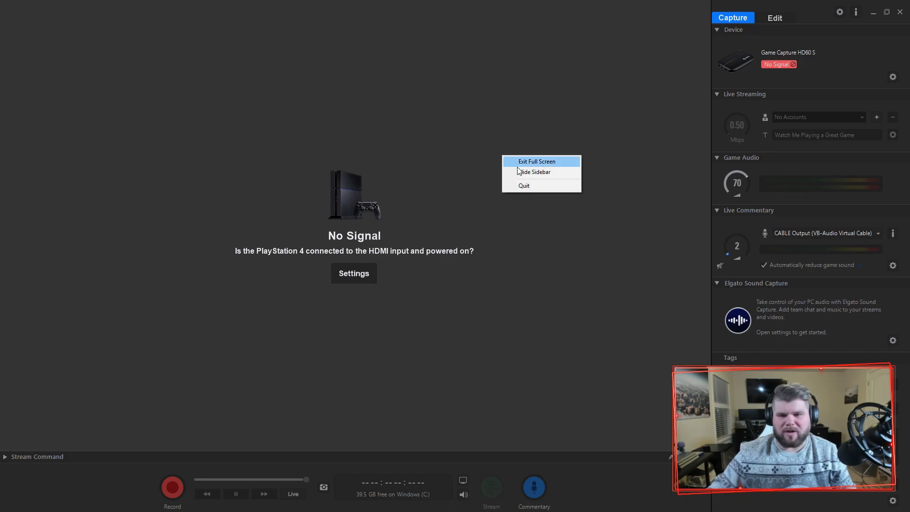
click(522, 175)
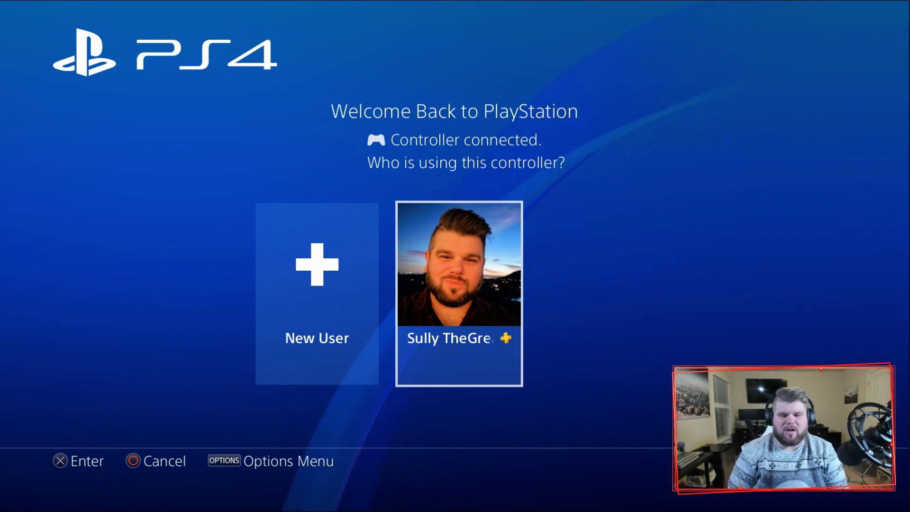
Step: Select the existing PS4 user profile and sign in
key(Left)
key(Right)
key(Left)
key(Right)
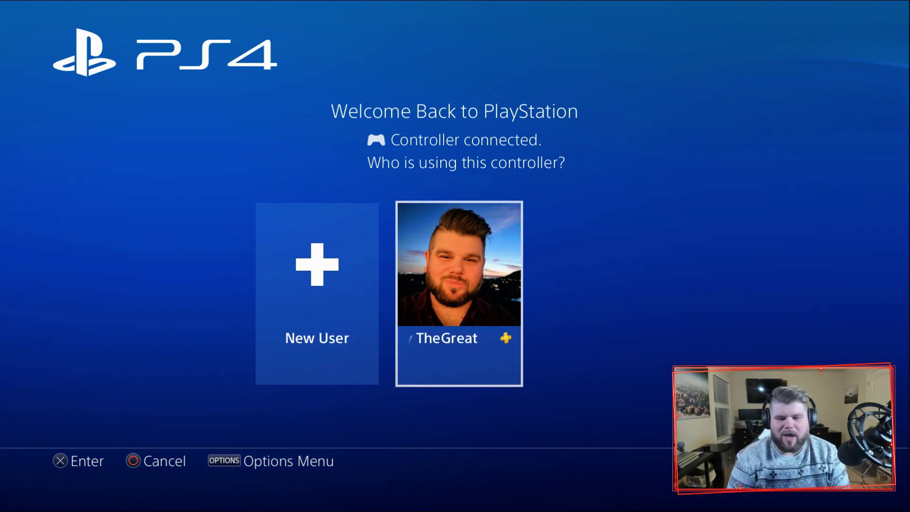
key(Return)
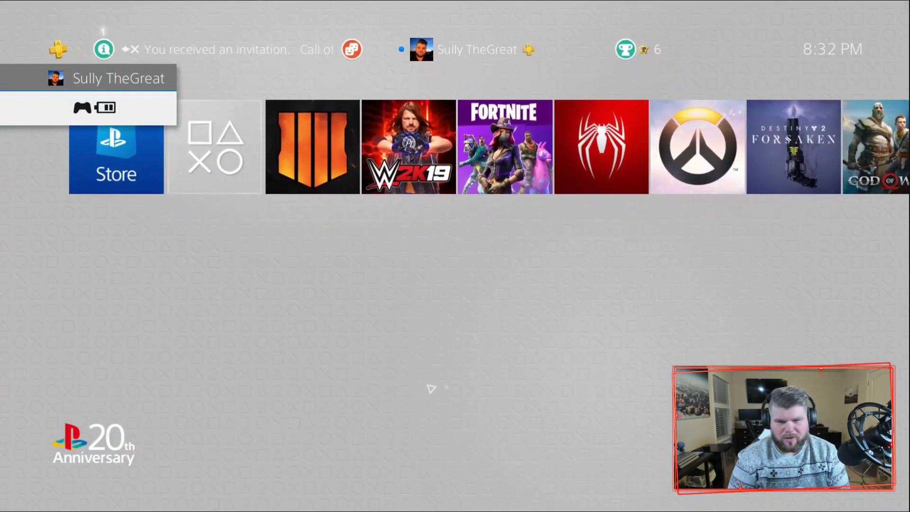
Step: Browse the home-screen tiles and return to Call of Duty: Black Ops 4
key(Right)
key(Right)
key(Right)
key(Right)
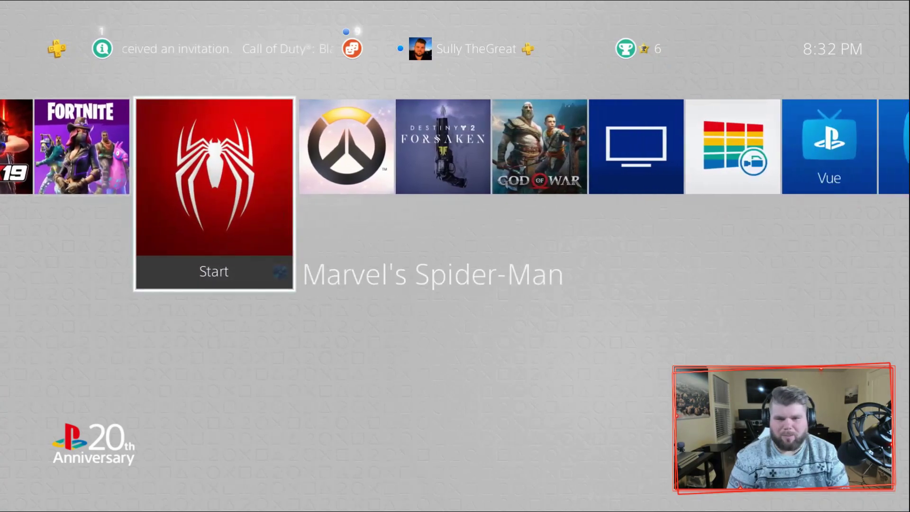
key(Right)
key(Right)
key(Right)
key(Right)
key(Right)
key(Right)
key(Right)
key(Right)
key(Right)
key(Right)
key(Left)
key(Left)
key(Left)
key(Left)
key(Left)
key(Left)
key(Left)
key(Left)
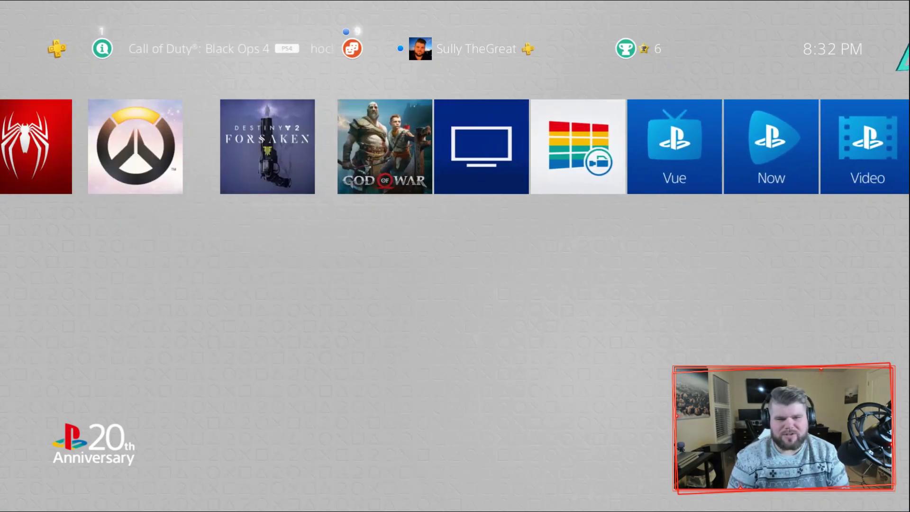
key(Right)
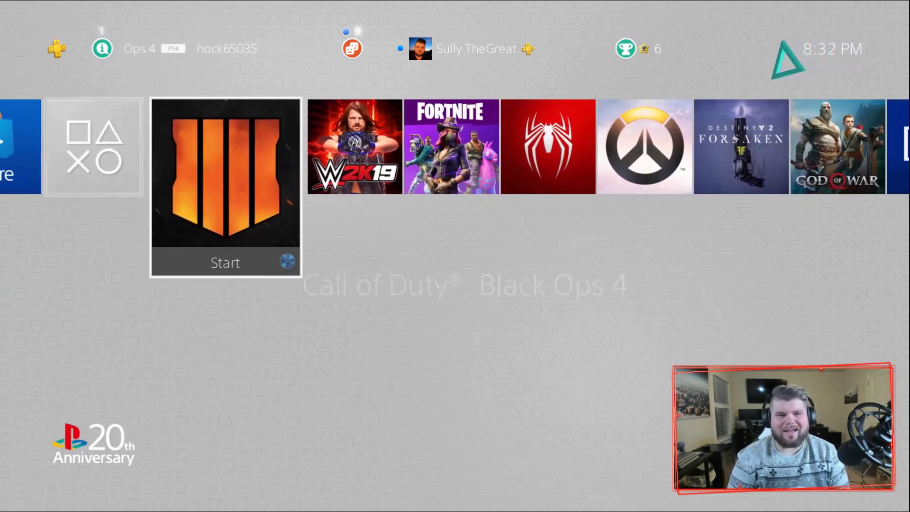
key(Left)
key(Right)
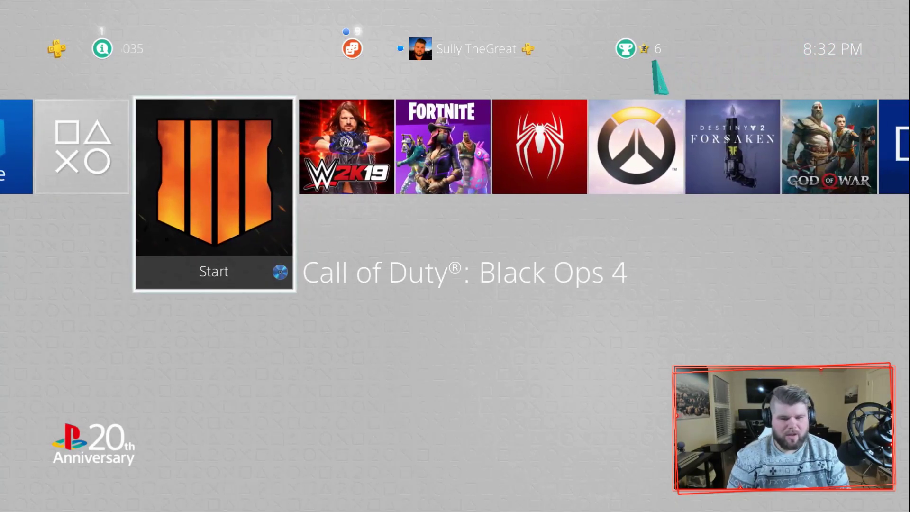
Step: Move up into the function area and across past Trophies to Settings
key(Up)
key(Down)
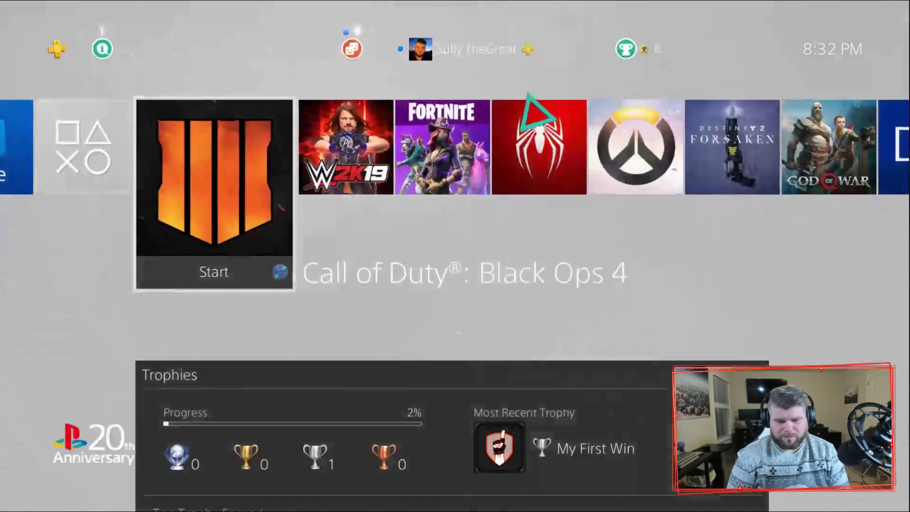
key(Down)
key(Up)
key(Return)
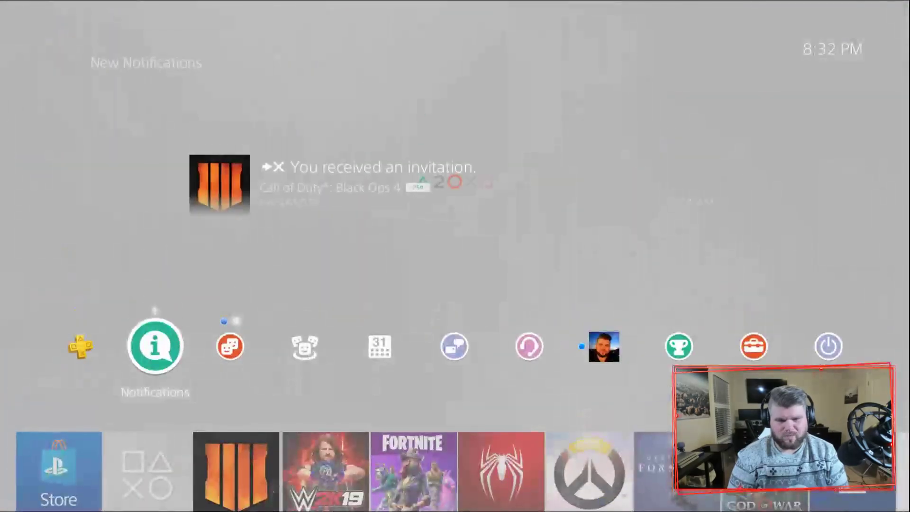
key(Right)
key(Right)
key(Right)
key(Right)
key(Right)
key(Right)
key(Right)
key(Right)
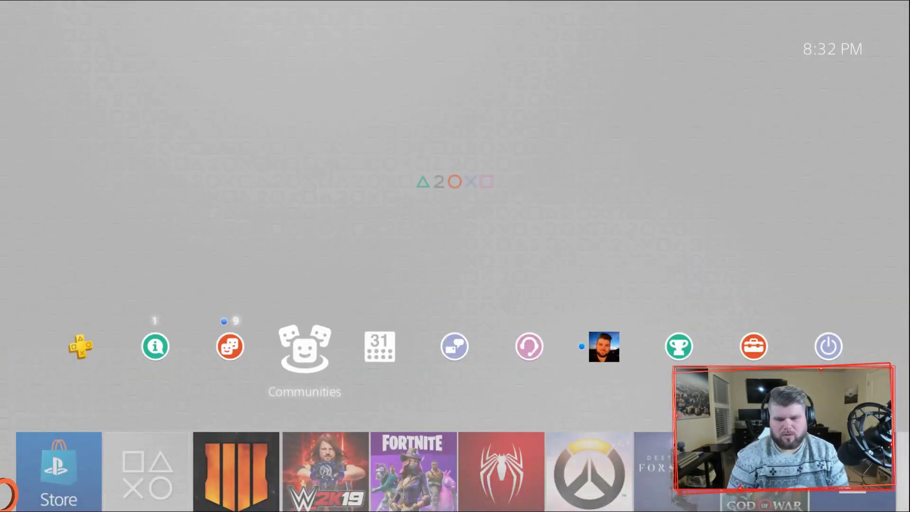
key(Right)
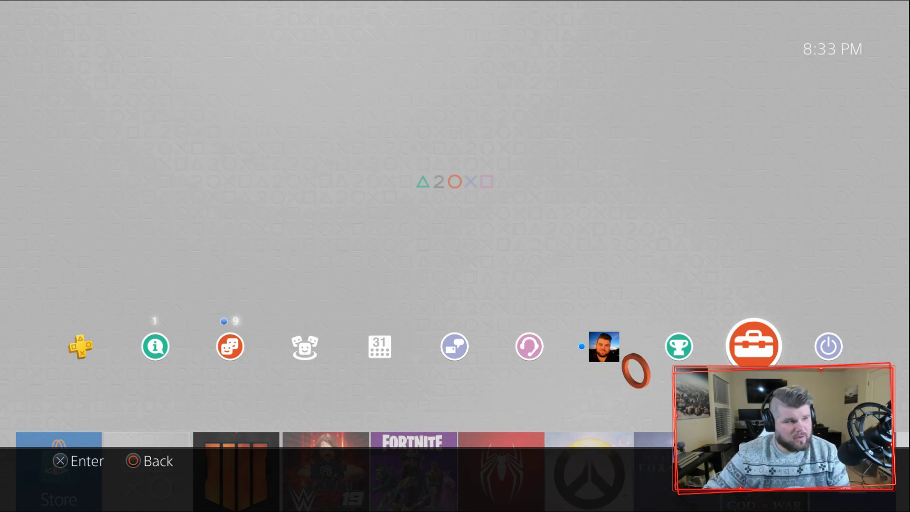
key(alt+Tab)
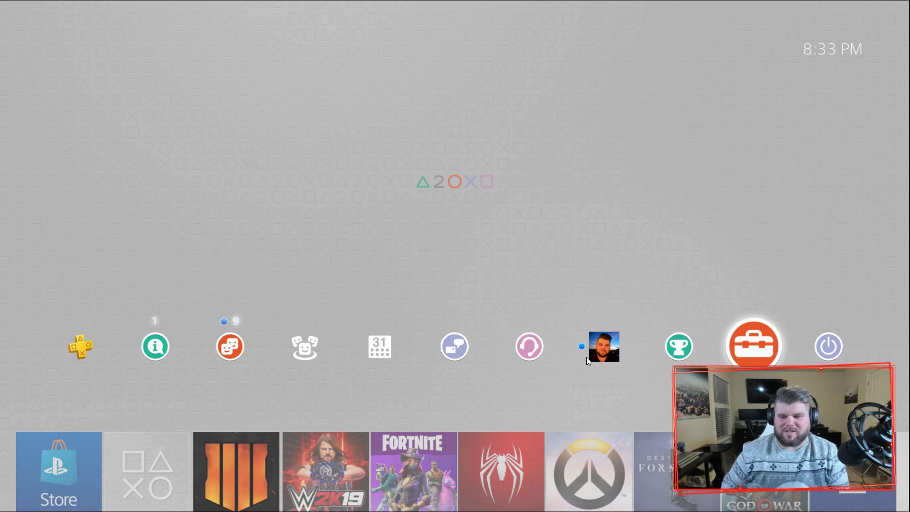
Step: Open Settings > Sound and Screen > Audio Output Settings on the PS4
key(Return)
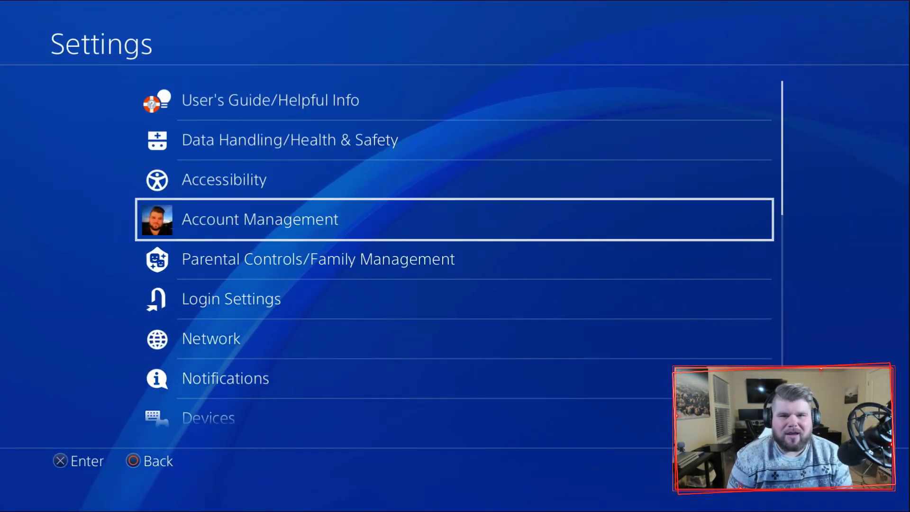
key(Down)
key(Down)
key(Down)
key(Down)
key(Down)
key(Down)
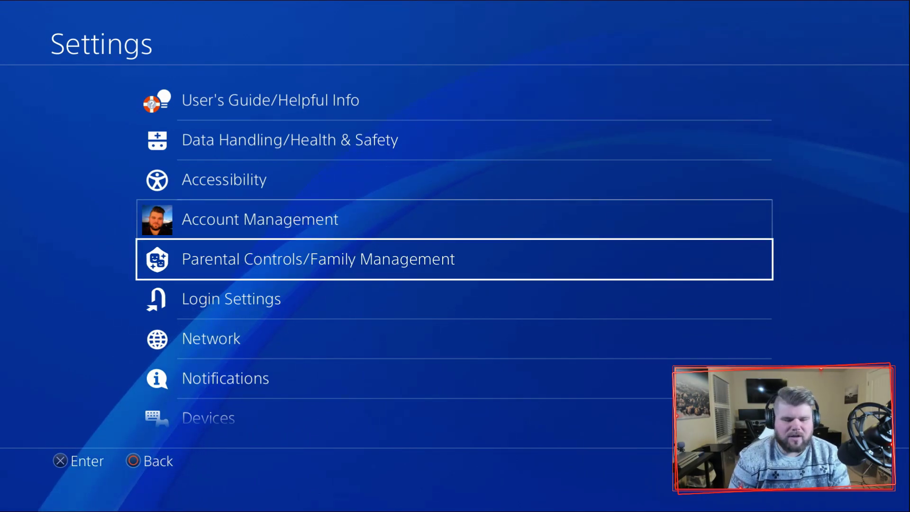
key(Down)
key(Down)
key(Down)
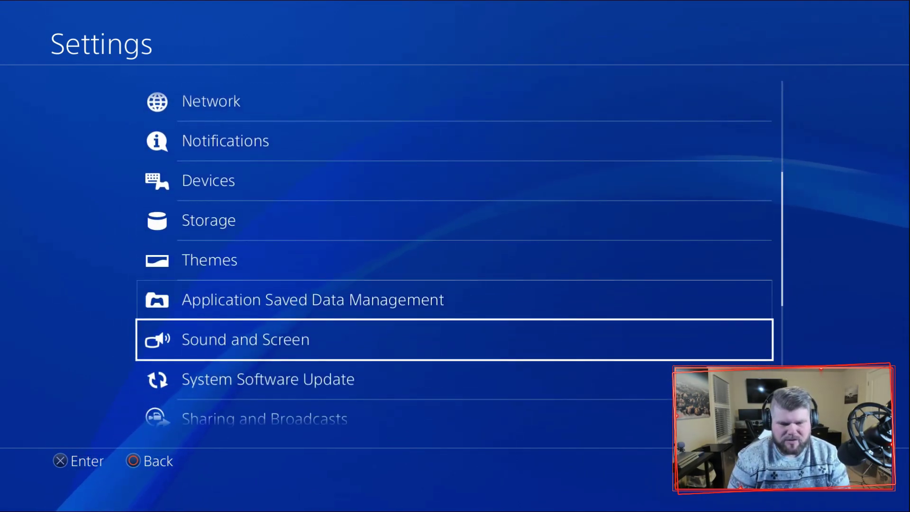
key(Return)
key(Down)
key(Down)
key(Down)
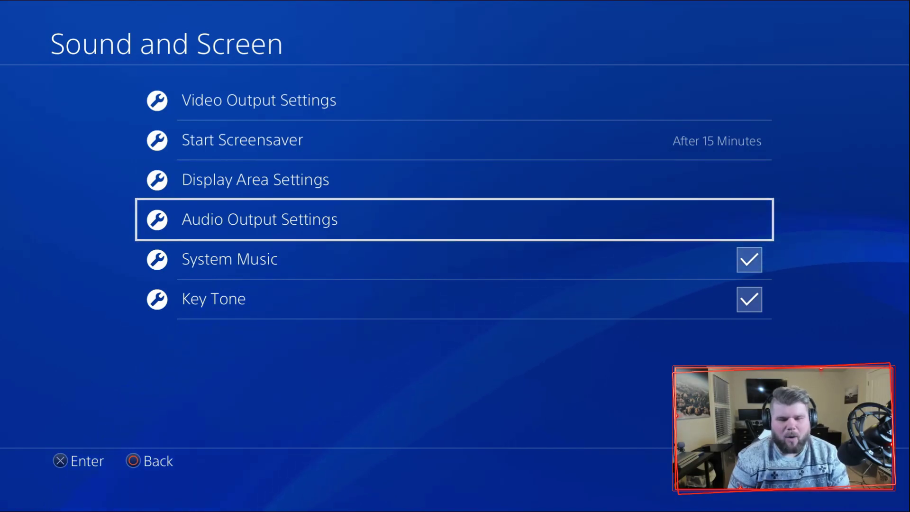
key(Return)
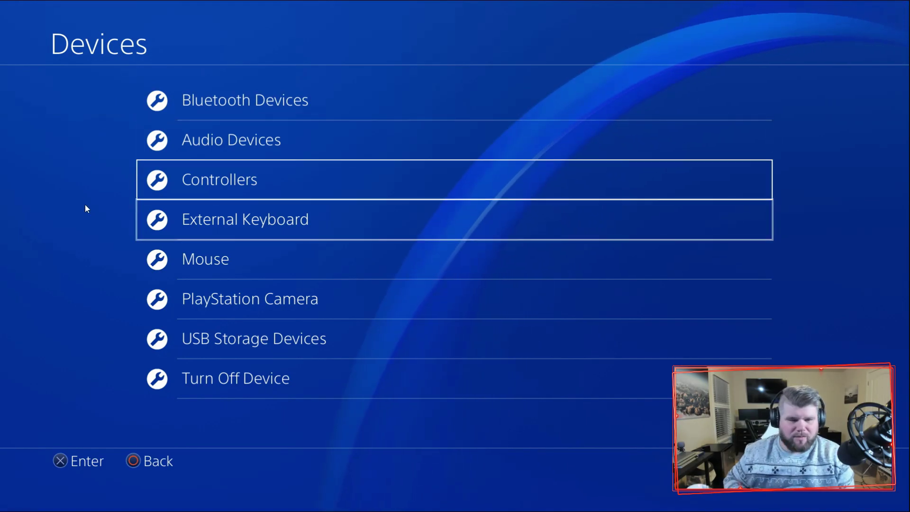
Step: In Audio Devices, lower the microphone level to just under half and back out
key(Return)
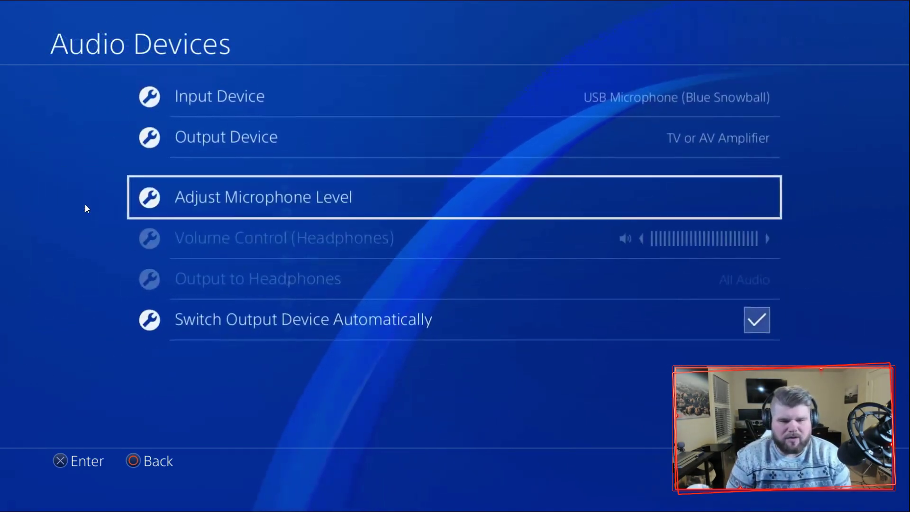
key(Return)
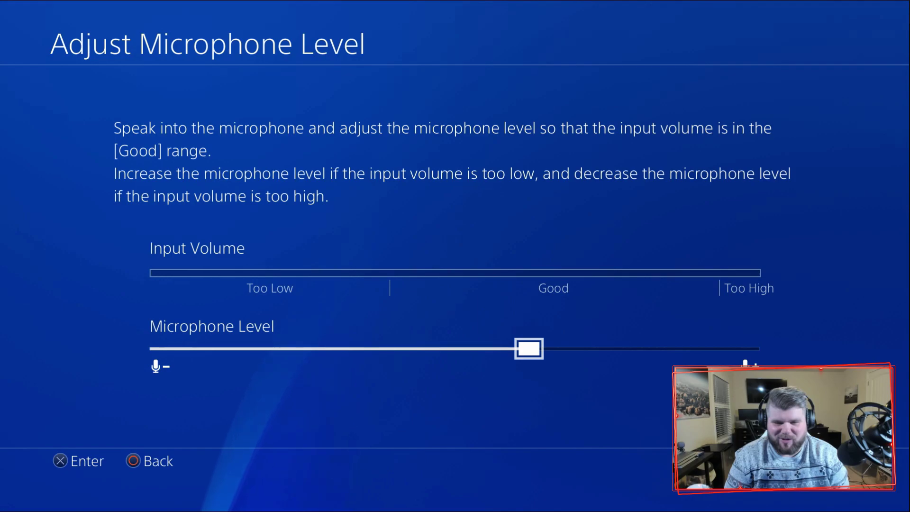
key(Left)
key(Left)
key(Left)
key(Left)
key(Left)
key(Left)
key(Left)
key(Left)
key(Left)
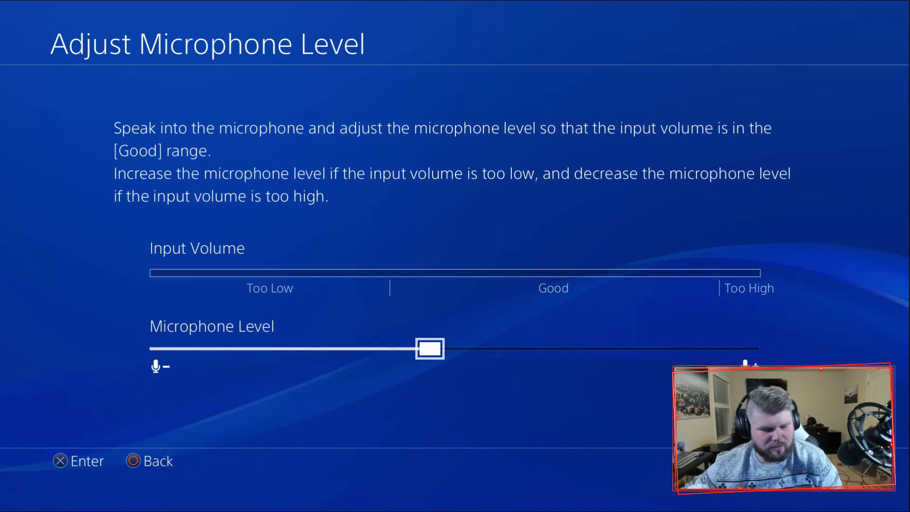
key(Escape)
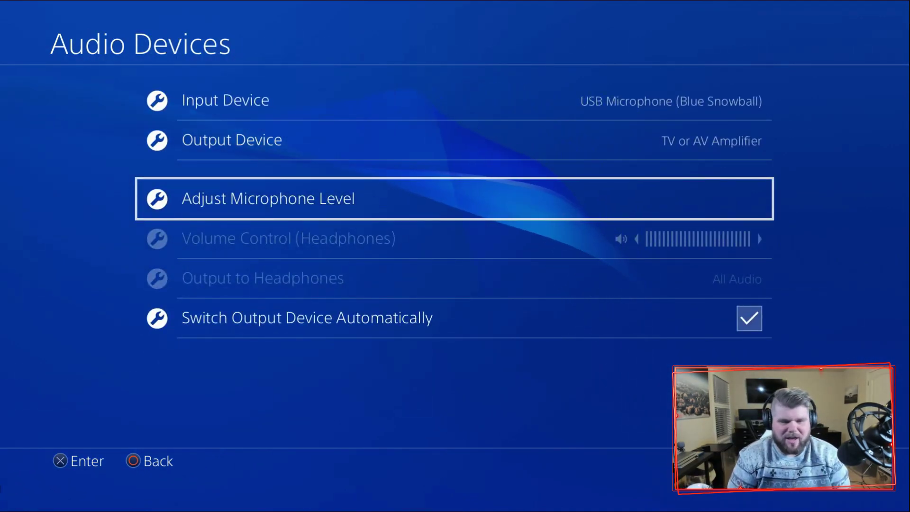
Step: Leave Audio Devices and return to the PS4 Devices menu
key(Up)
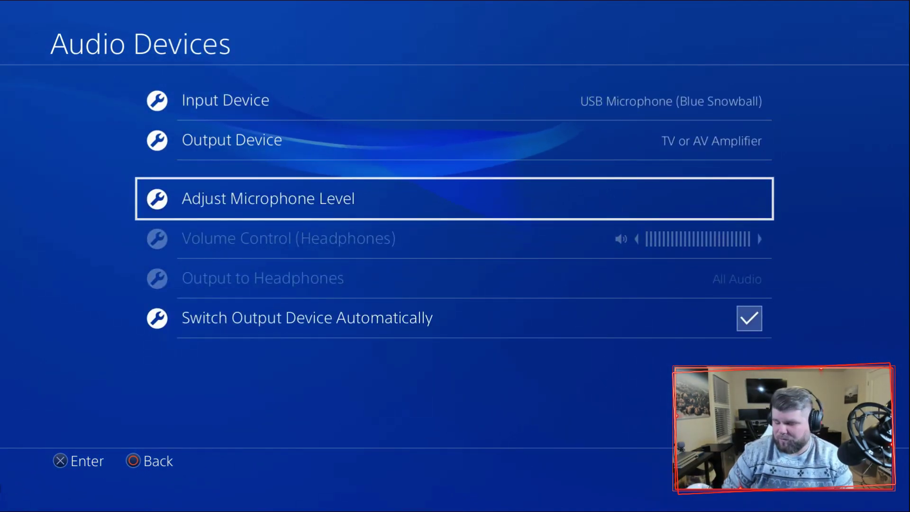
key(Escape)
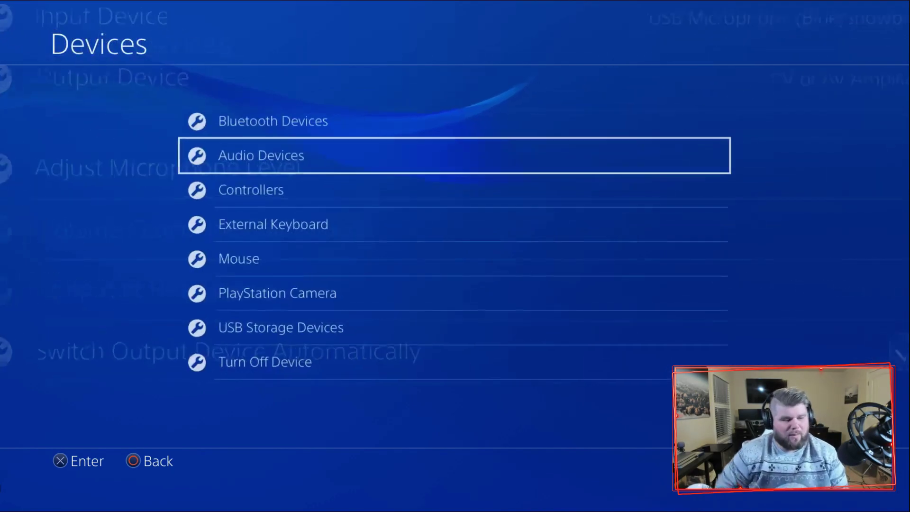